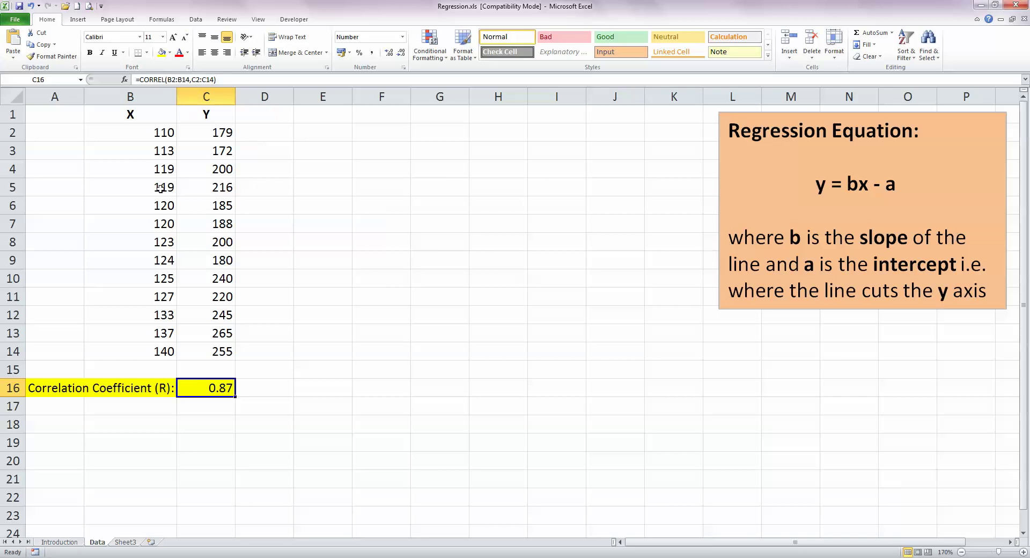
# - Insert a markers-only scatter chart of B2:C14 and place it between the data and the Regression Equation note
pyautogui.moveTo(151, 132); pyautogui.dragTo(214, 345)
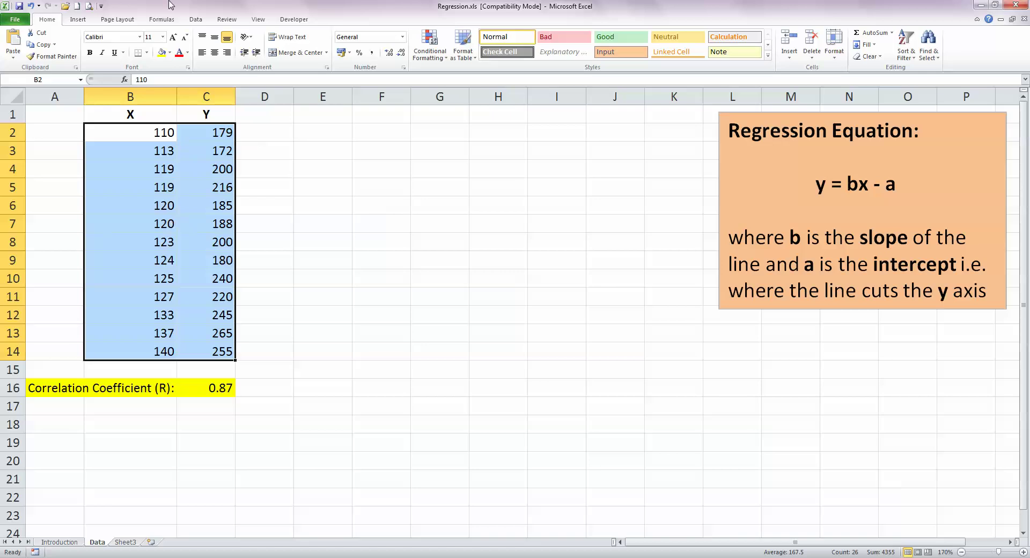
pyautogui.click(78, 20)
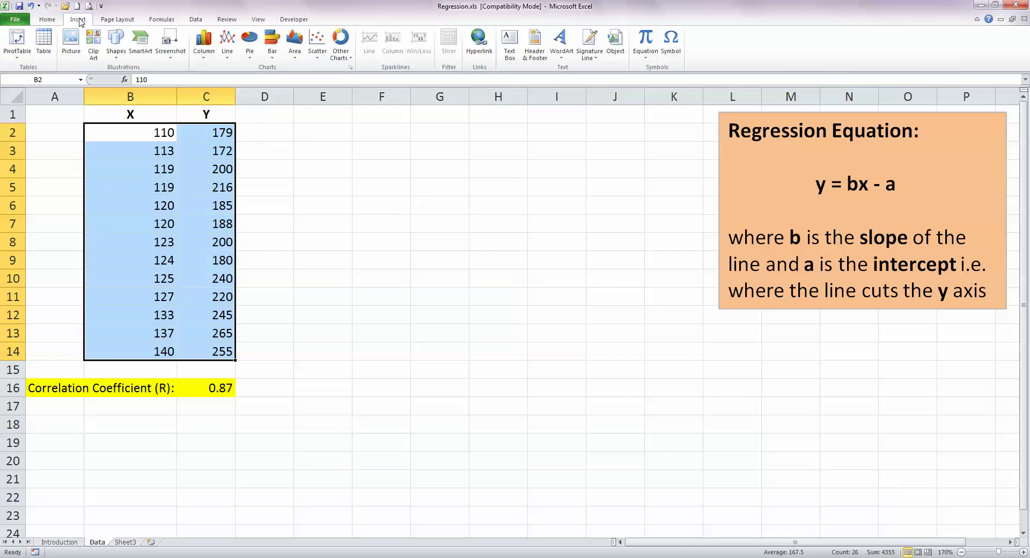
pyautogui.click(321, 55)
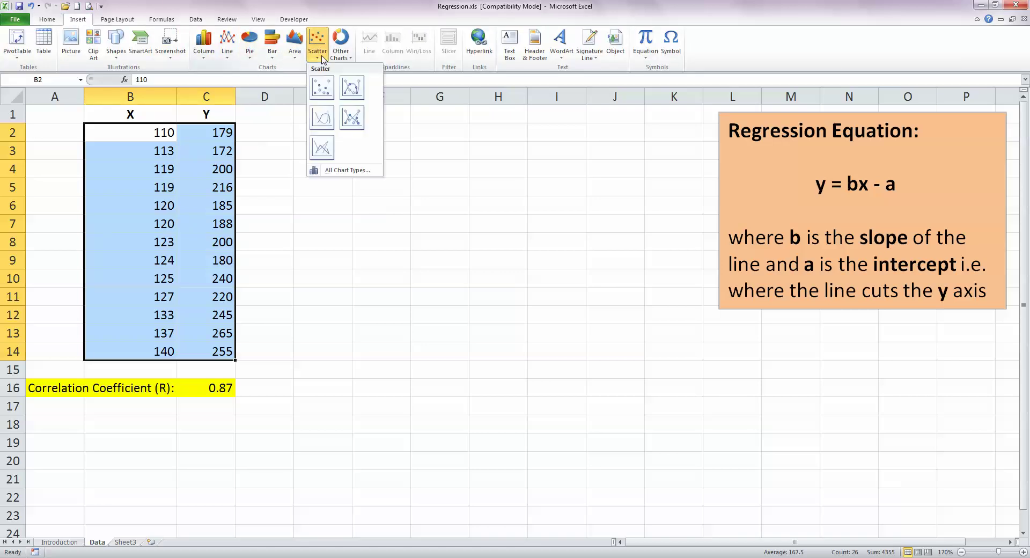
pyautogui.click(324, 92)
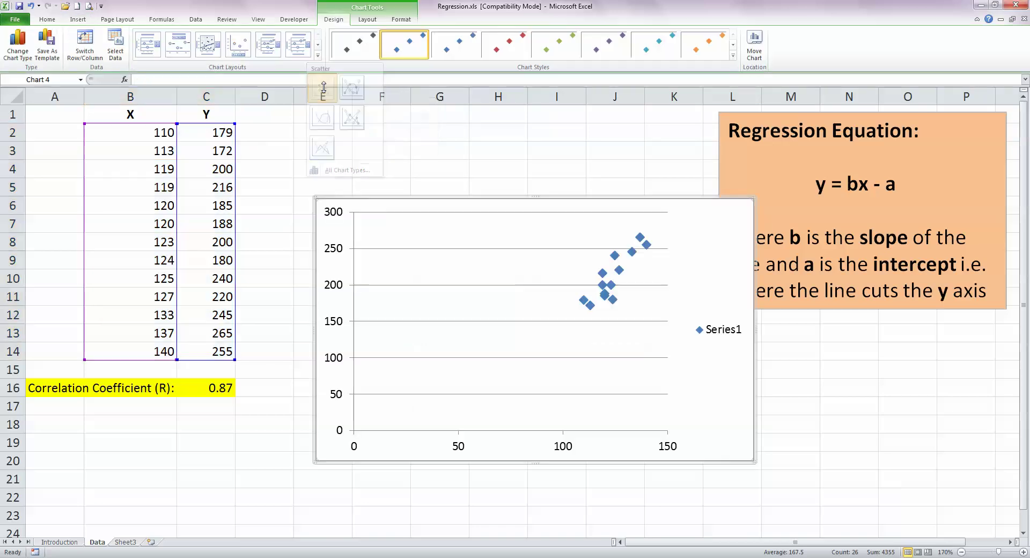
pyautogui.moveTo(461, 201); pyautogui.dragTo(412, 110)
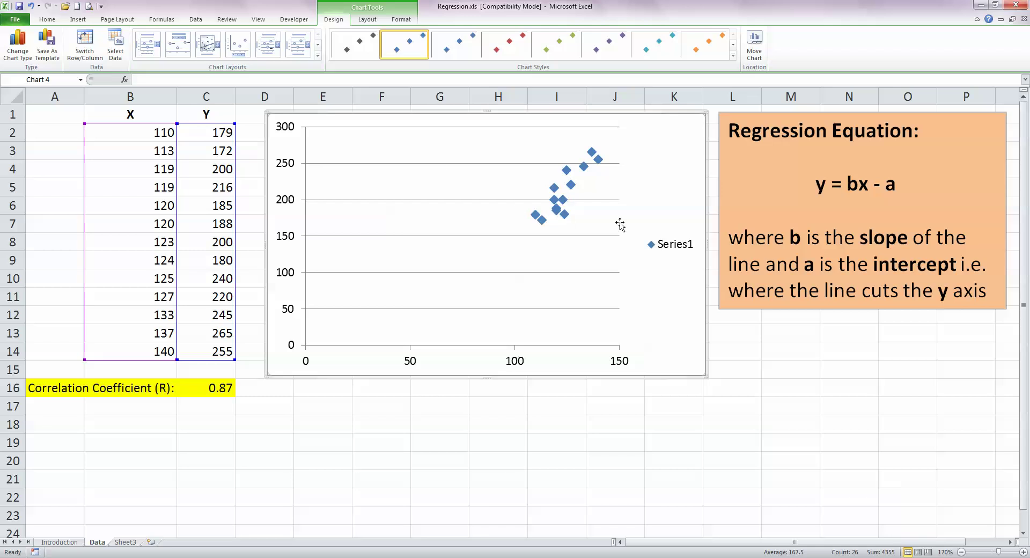
# - Delete the scatter chart's legend and set its major horizontal gridlines to No line
pyautogui.click(685, 247)
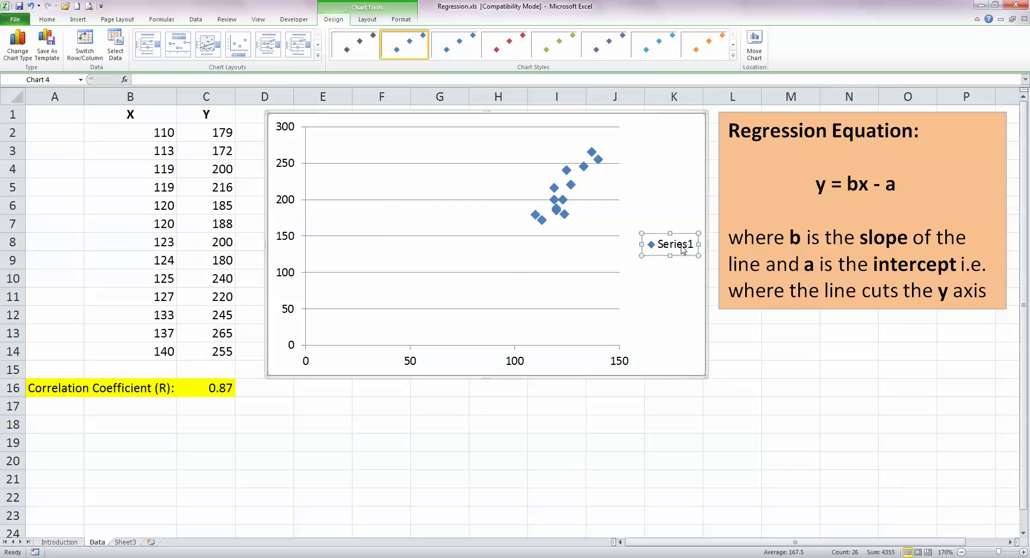
pyautogui.press('Delete')
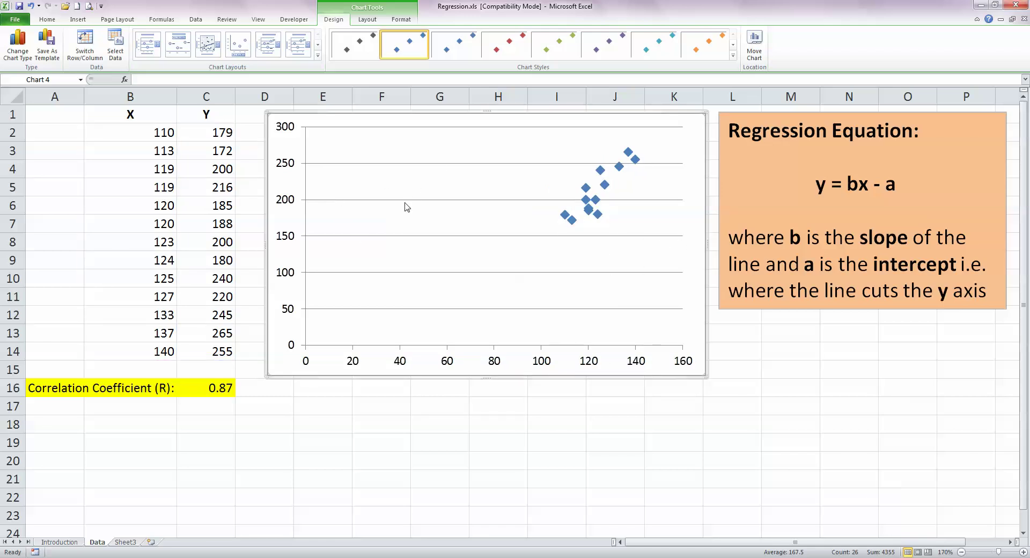
pyautogui.click(410, 199)
pyautogui.rightClick(410, 199)
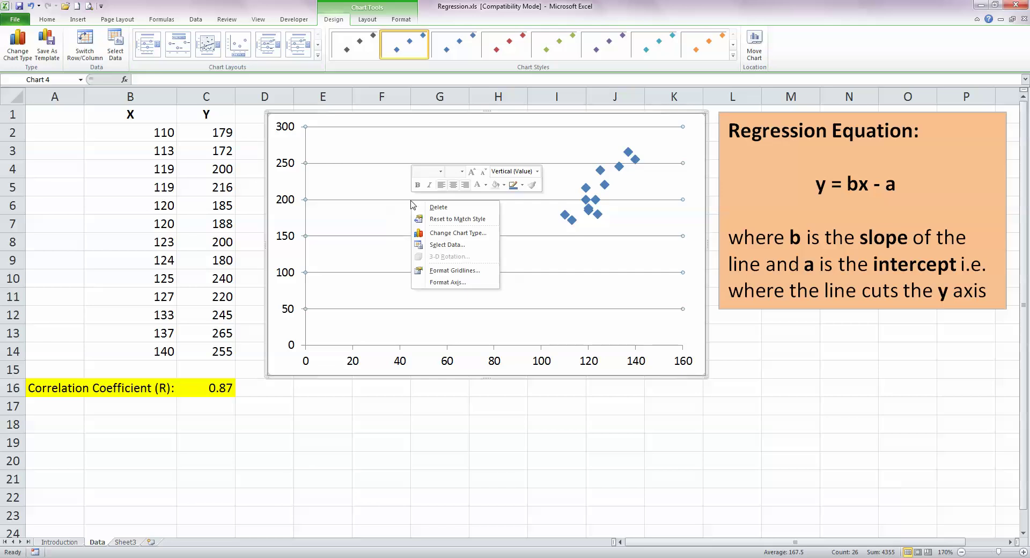
pyautogui.click(454, 276)
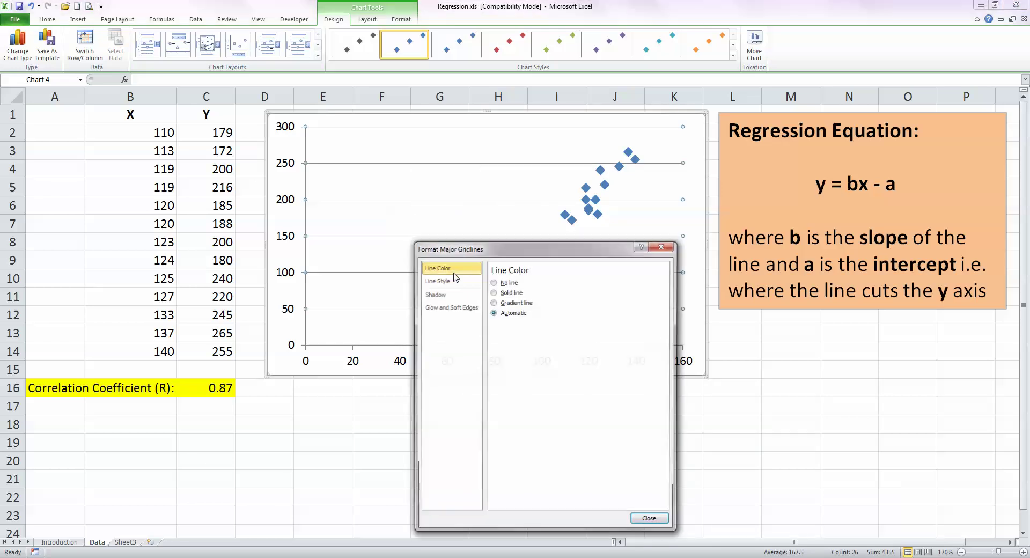
pyautogui.click(509, 283)
pyautogui.click(651, 521)
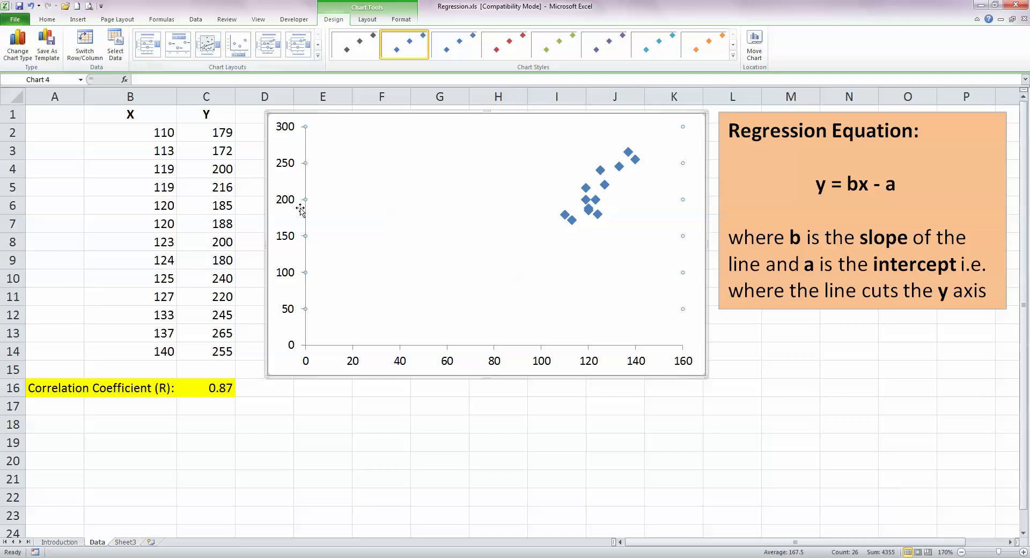
# - Add a primary horizontal axis title below the axis and name it X
pyautogui.click(367, 19)
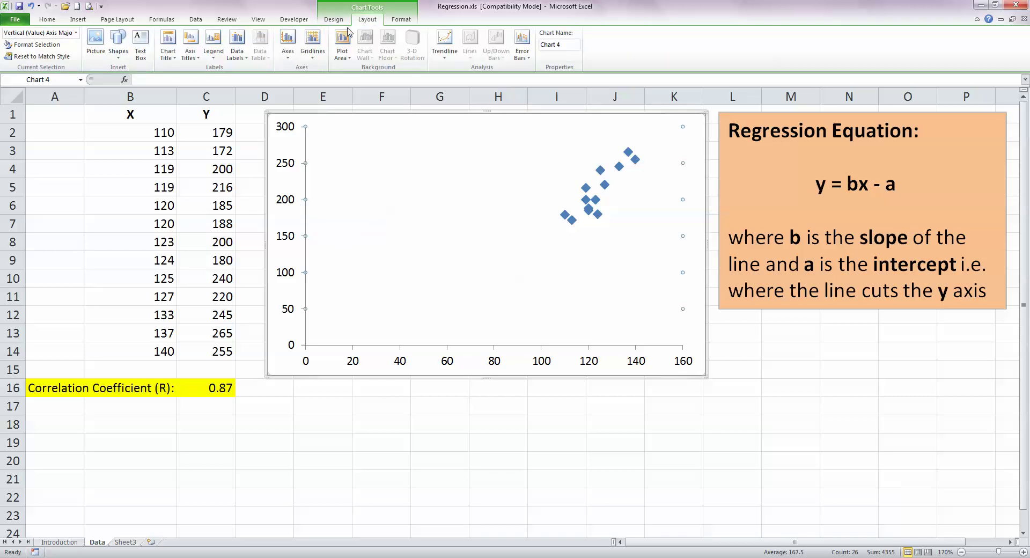
pyautogui.click(198, 61)
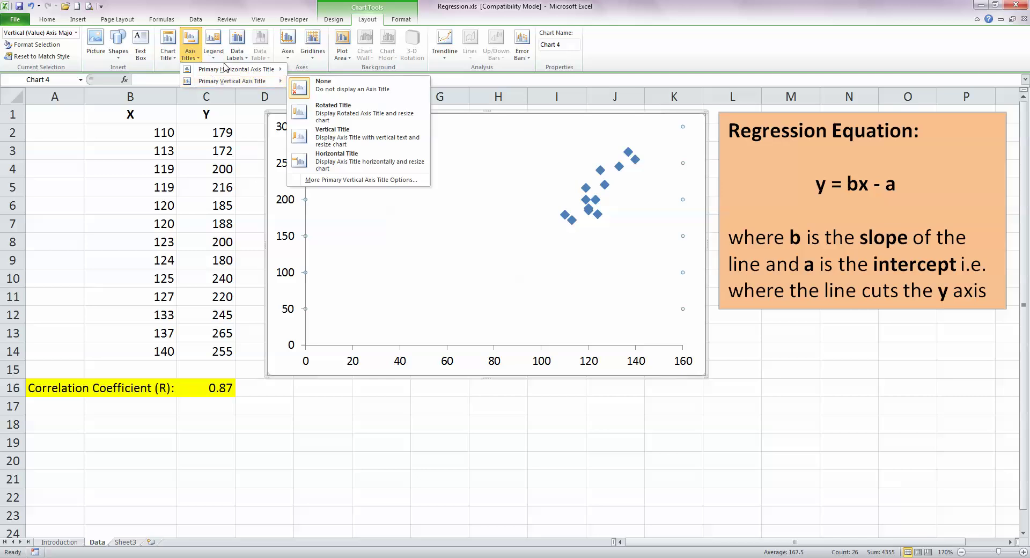
pyautogui.moveTo(227, 71)
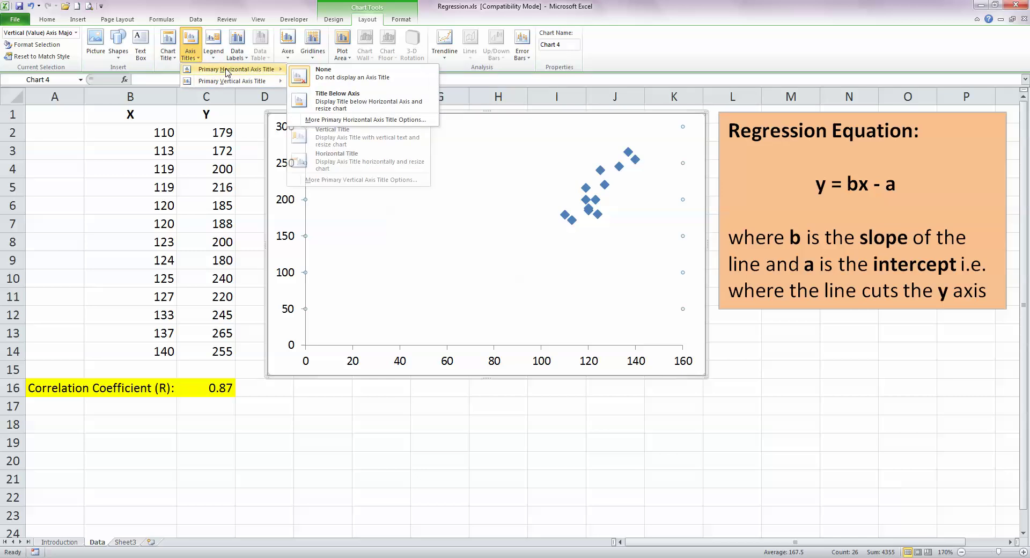
pyautogui.click(341, 100)
pyautogui.write('X')
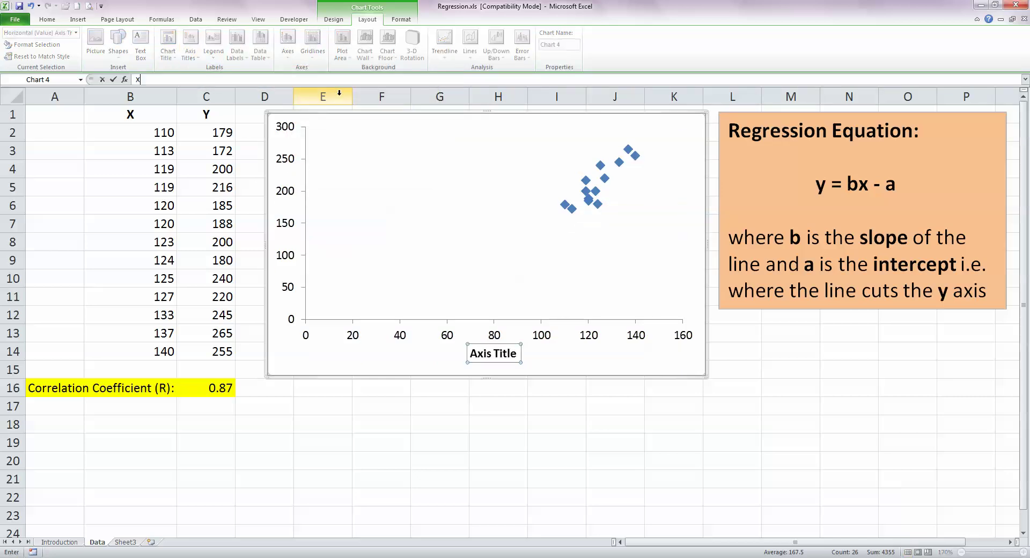
pyautogui.press('Return')
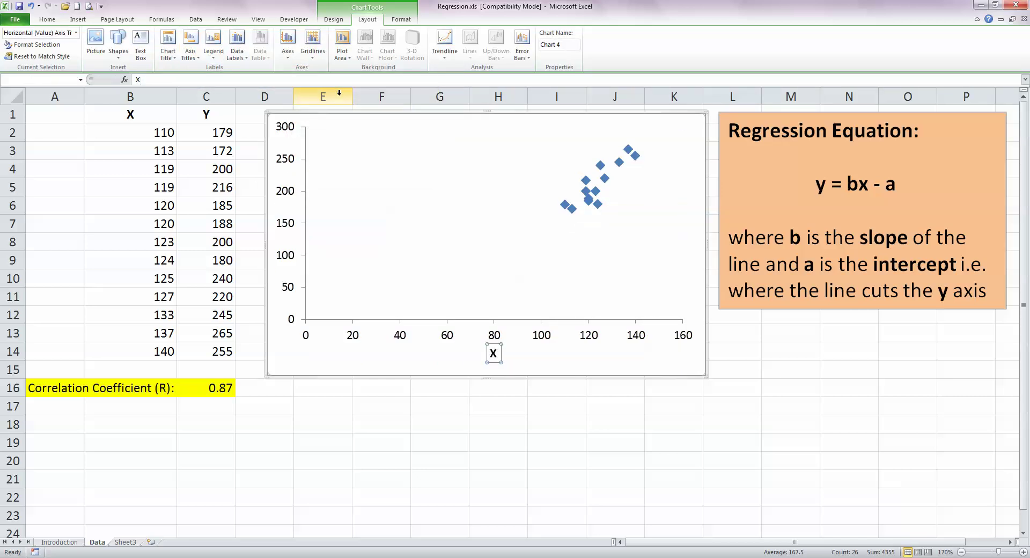
# - Add a primary vertical axis title with vertical text, name it Y, and deselect the chart
pyautogui.click(191, 52)
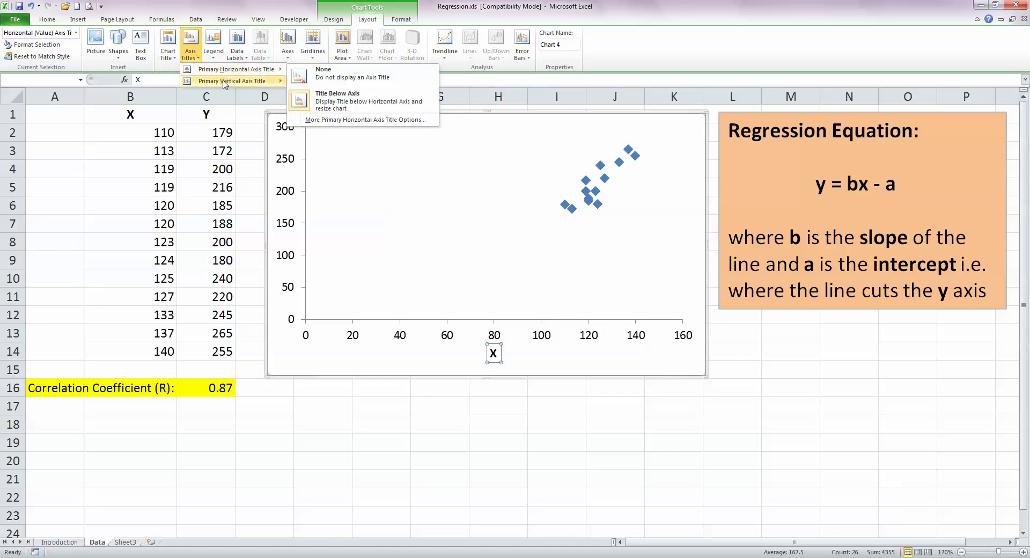
pyautogui.moveTo(225, 82)
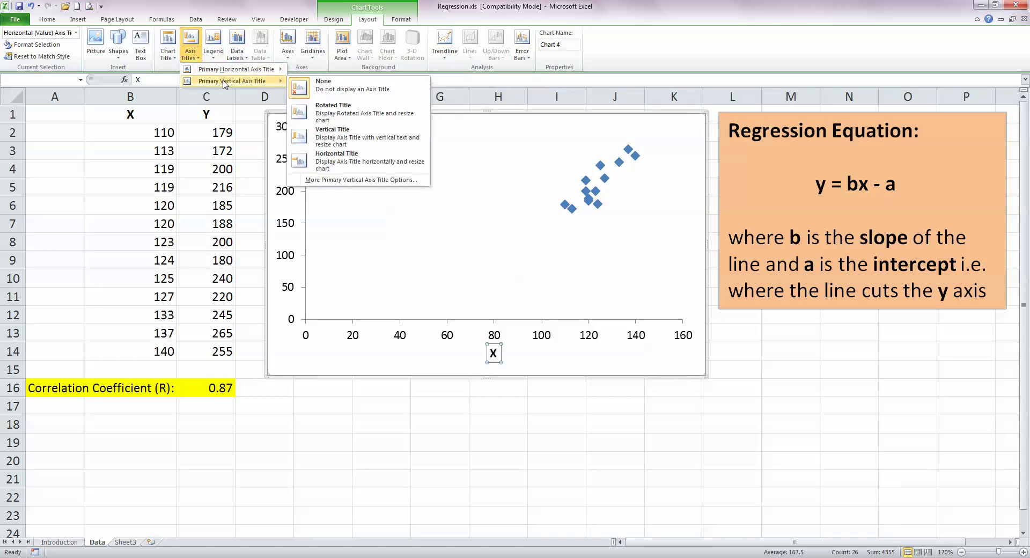
pyautogui.click(336, 139)
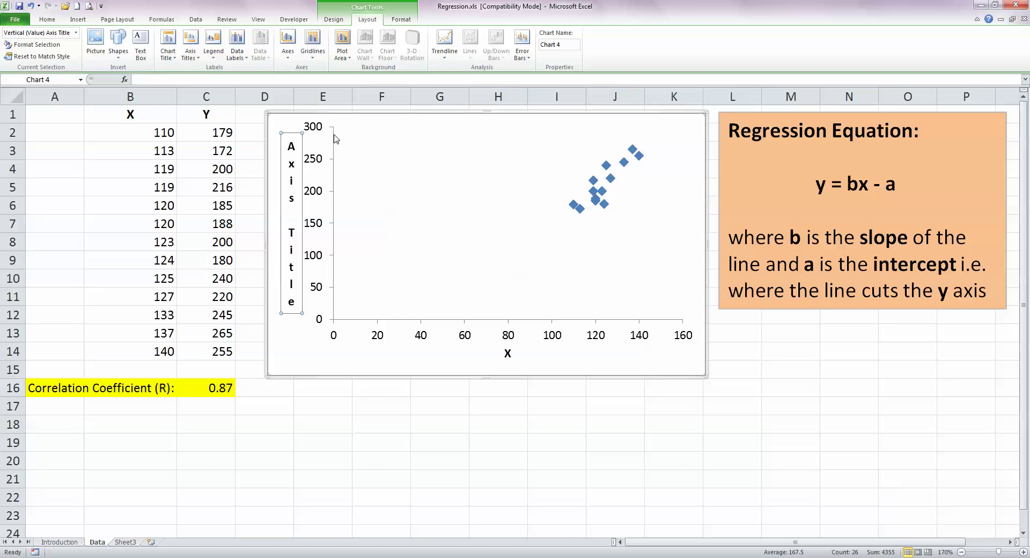
pyautogui.write('Y')
pyautogui.press('Return')
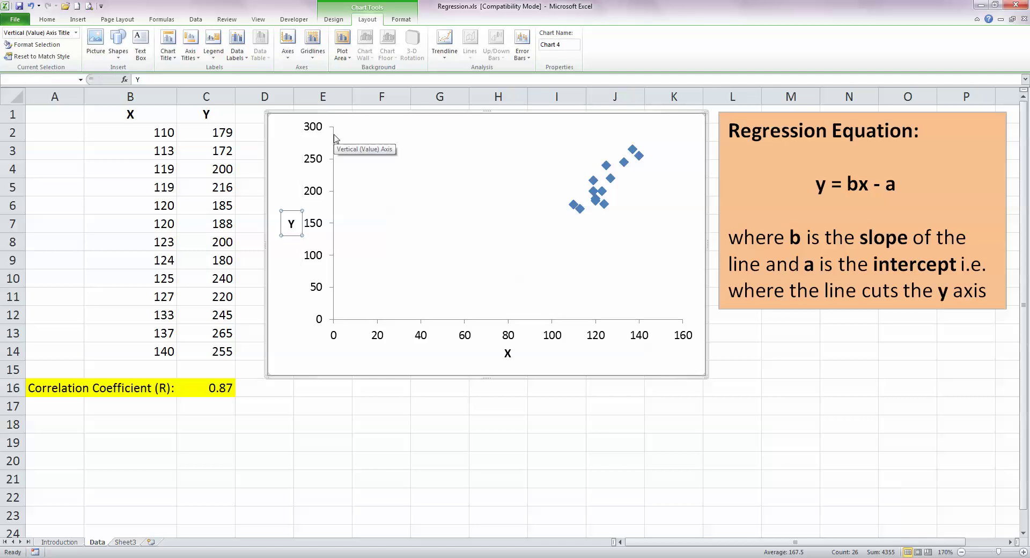
pyautogui.click(323, 402)
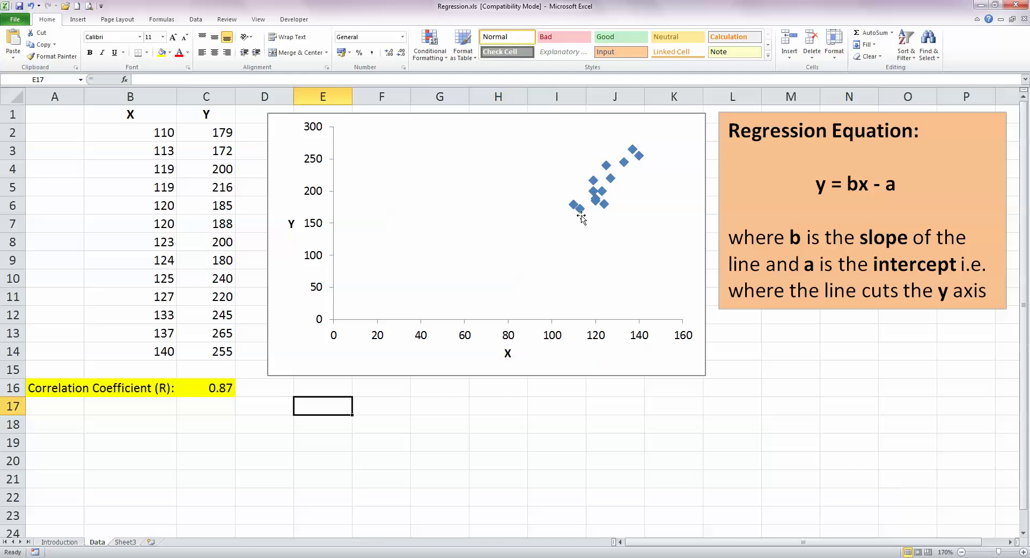
# - Set the horizontal axis minimum to a fixed value of 110
pyautogui.click(557, 340)
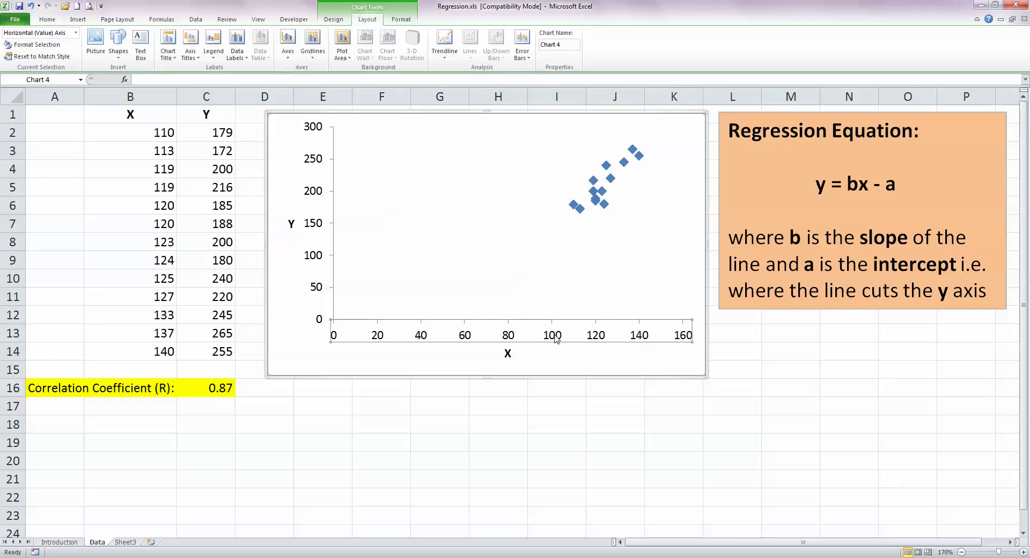
pyautogui.rightClick(555, 338)
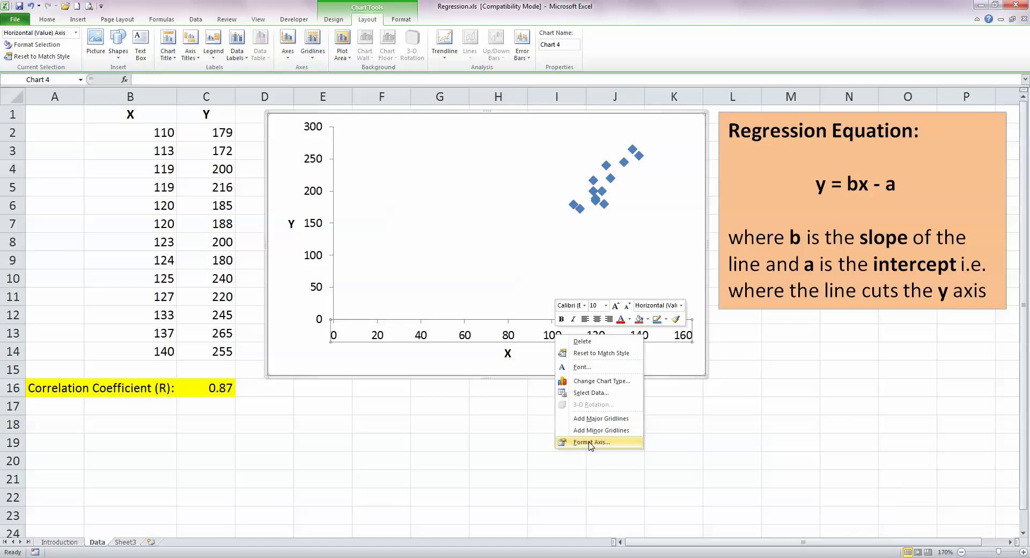
pyautogui.click(590, 443)
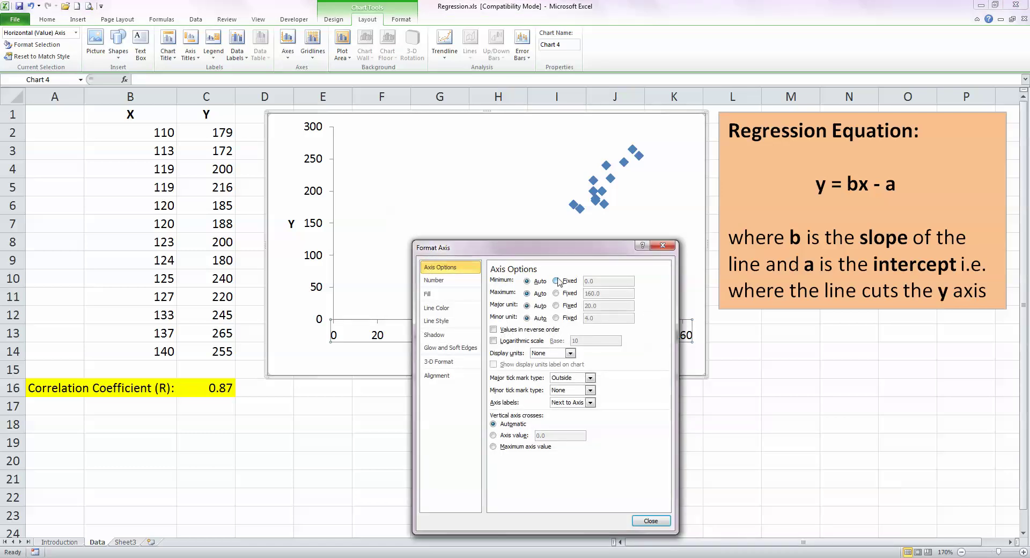
pyautogui.click(556, 281)
pyautogui.doubleClick(593, 280)
pyautogui.write('110')
pyautogui.click(651, 521)
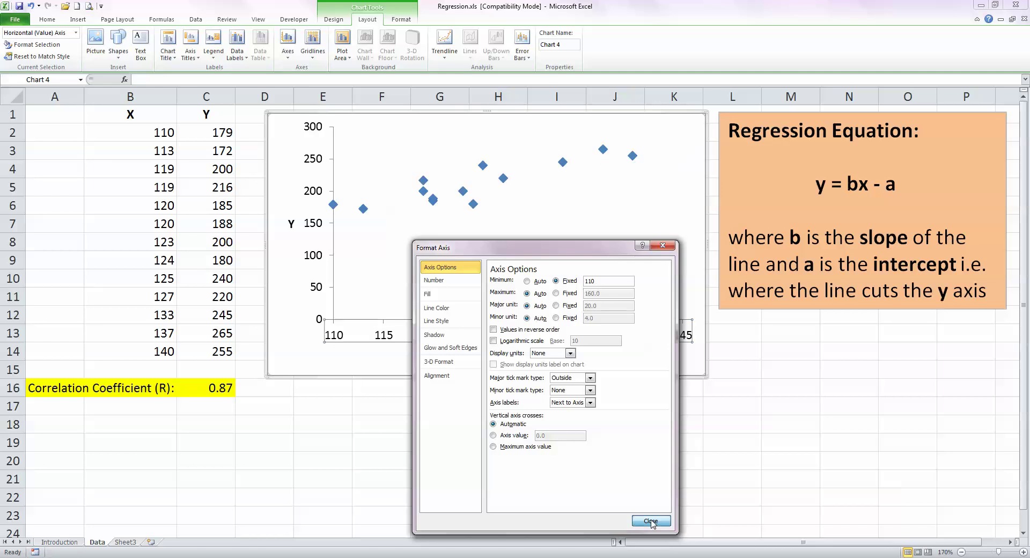
pyautogui.click(427, 287)
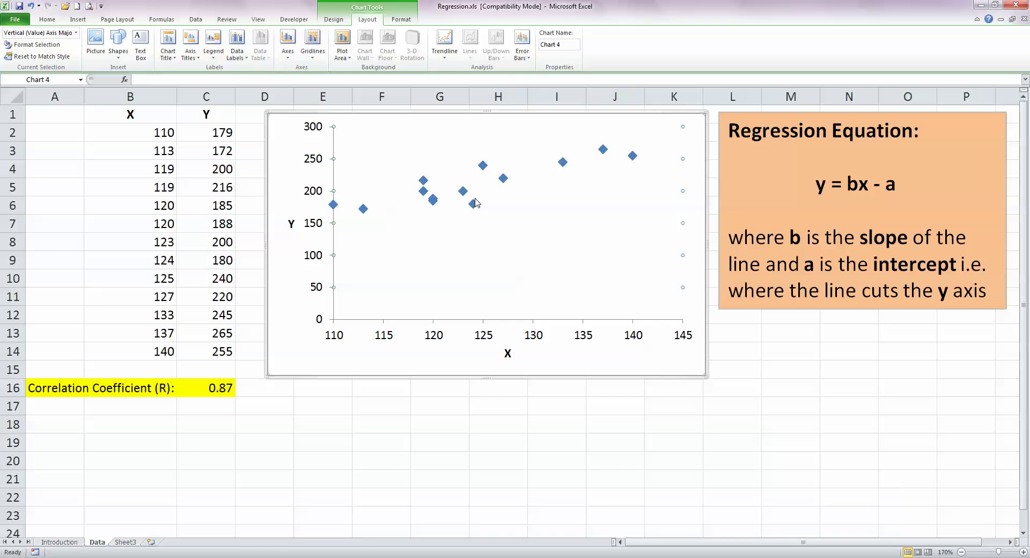
# - Add a linear trendline to the data series, displaying its equation and R-squared value on the chart
pyautogui.moveTo(466, 194)
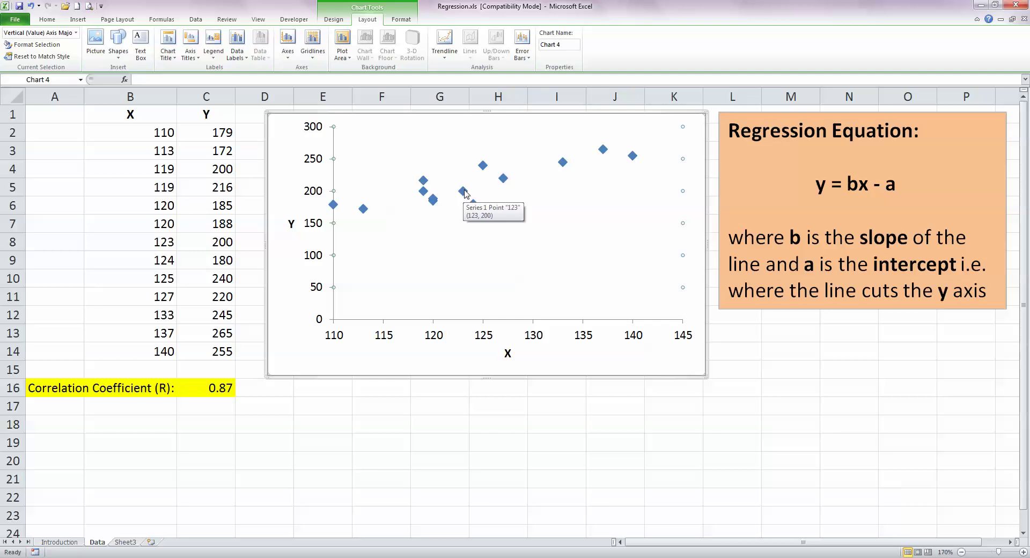
pyautogui.click(464, 192)
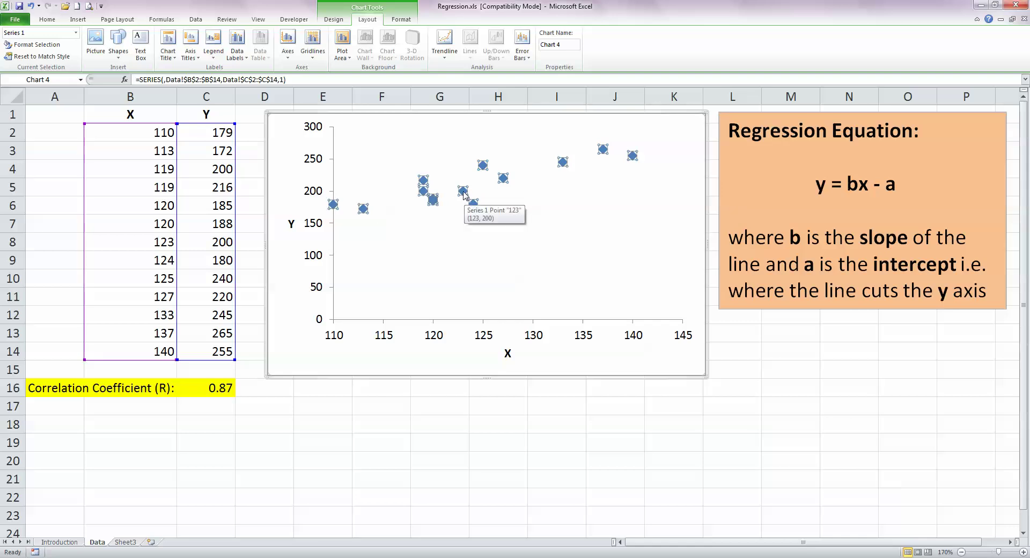
pyautogui.rightClick(464, 194)
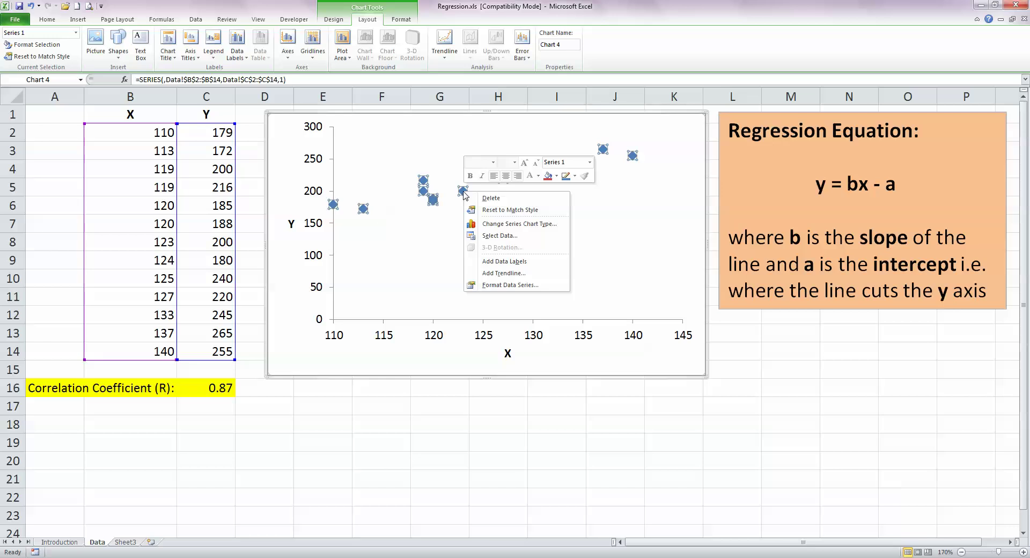
pyautogui.click(537, 276)
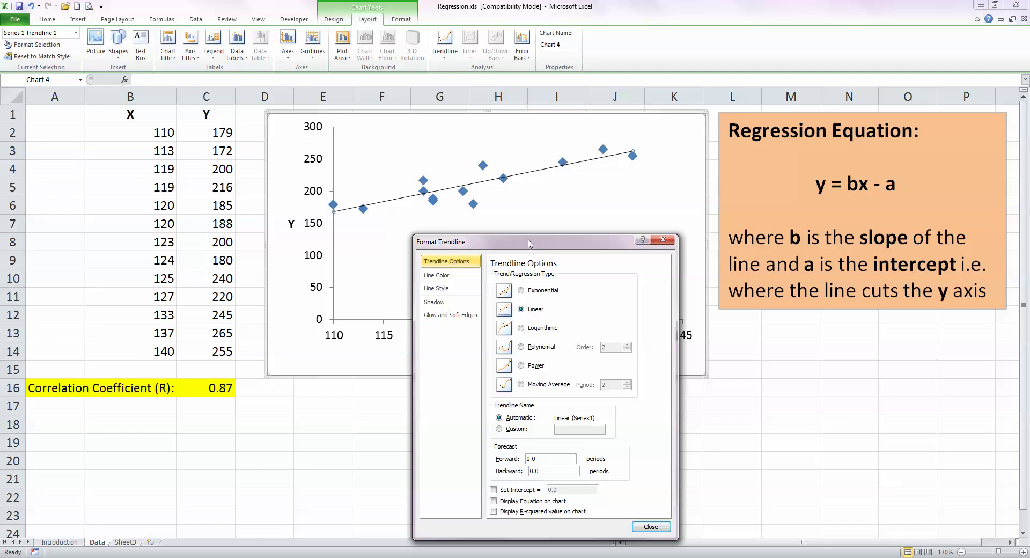
pyautogui.moveTo(531, 245); pyautogui.dragTo(555, 232)
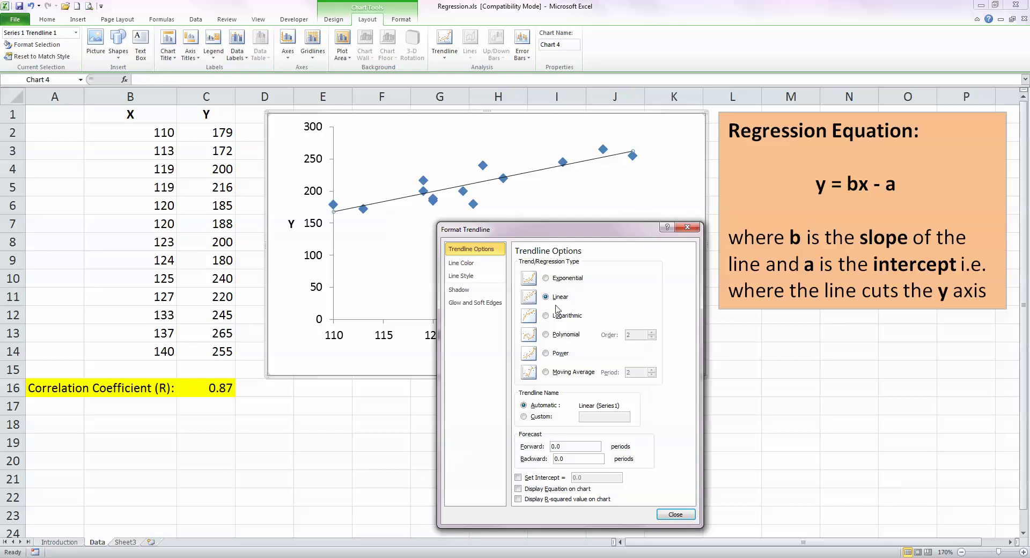
pyautogui.click(519, 489)
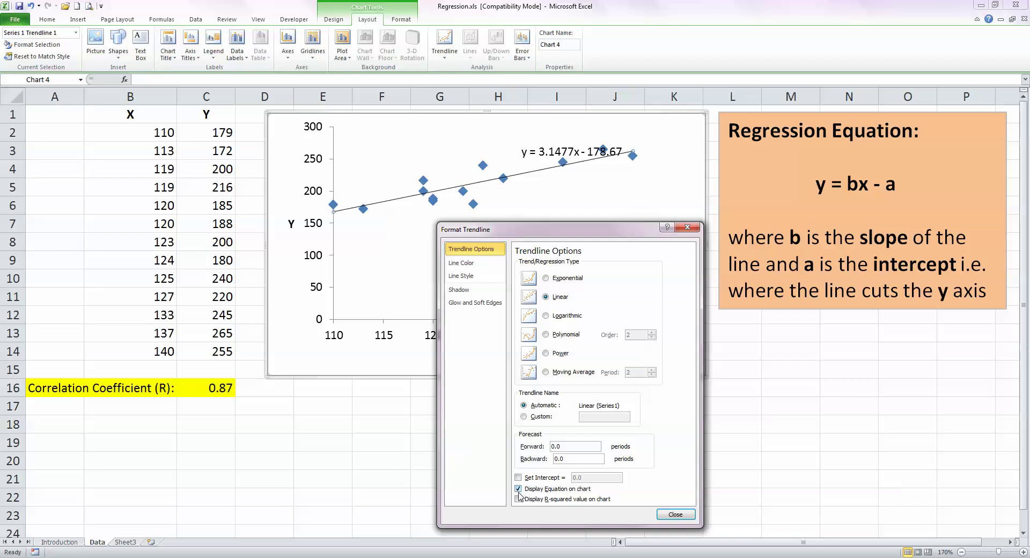
pyautogui.click(518, 499)
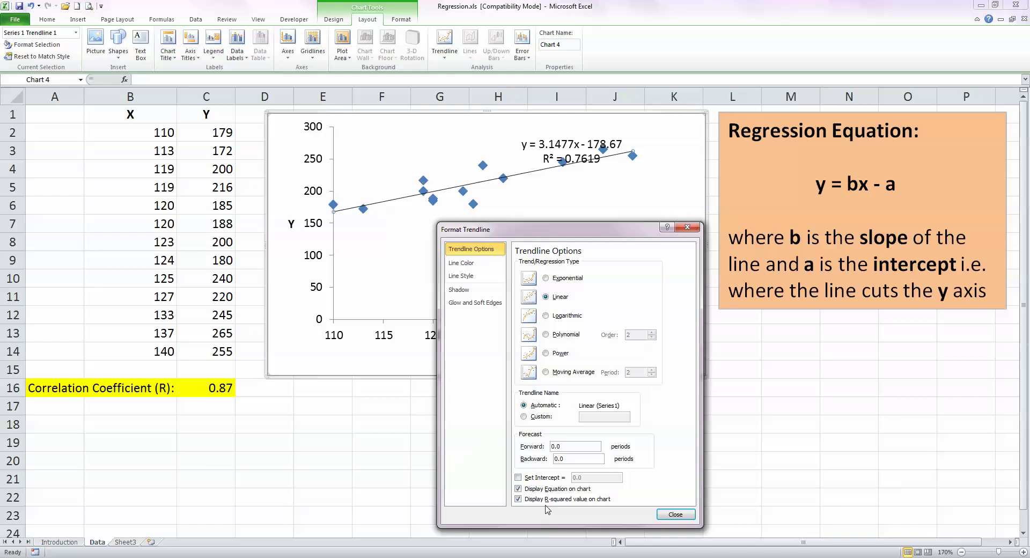
pyautogui.click(676, 515)
# - Move the trendline equation label into the empty plot area below the line and set its font size to 18
pyautogui.click(577, 141)
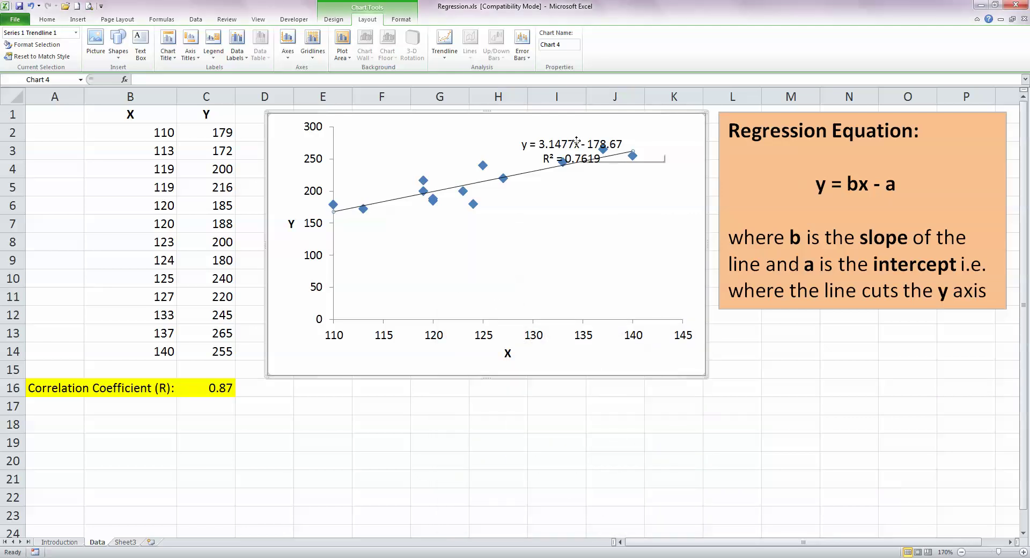
pyautogui.moveTo(577, 140); pyautogui.dragTo(599, 236)
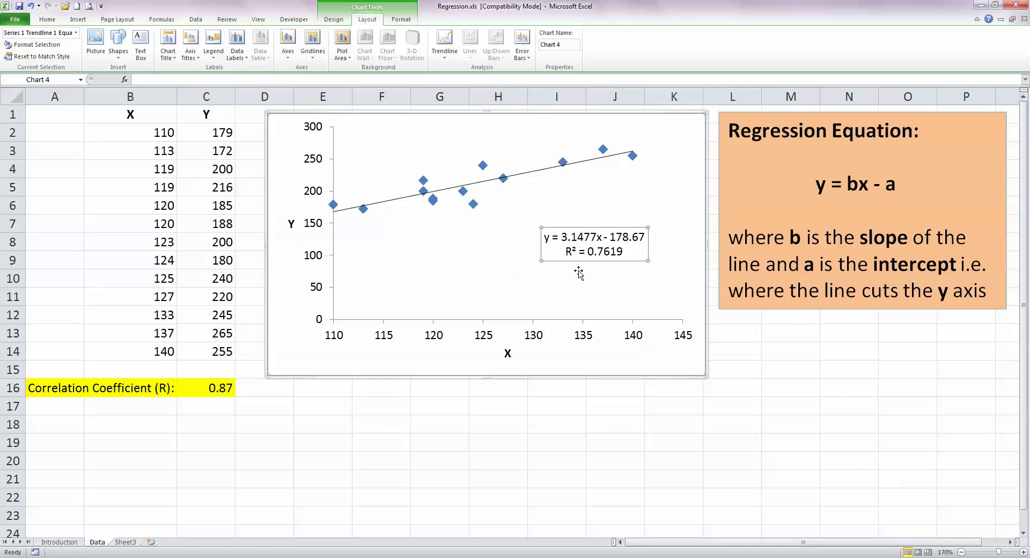
pyautogui.click(41, 20)
pyautogui.click(162, 37)
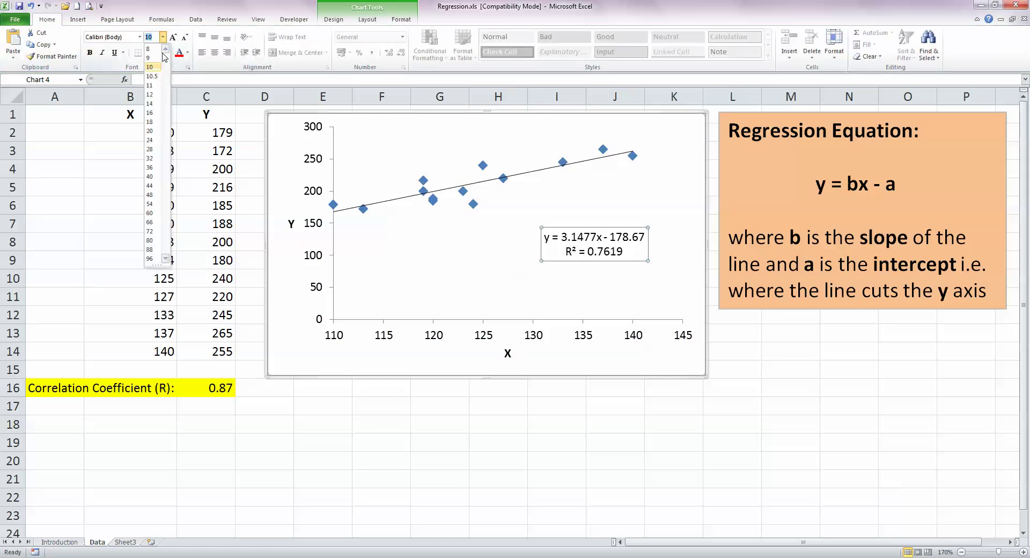
pyautogui.click(150, 122)
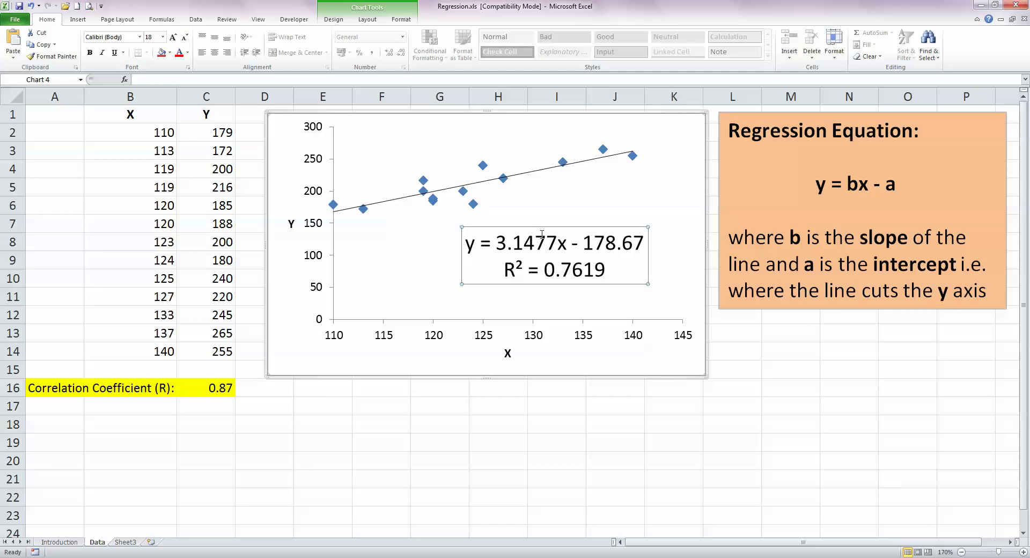
pyautogui.moveTo(545, 226); pyautogui.dragTo(581, 236)
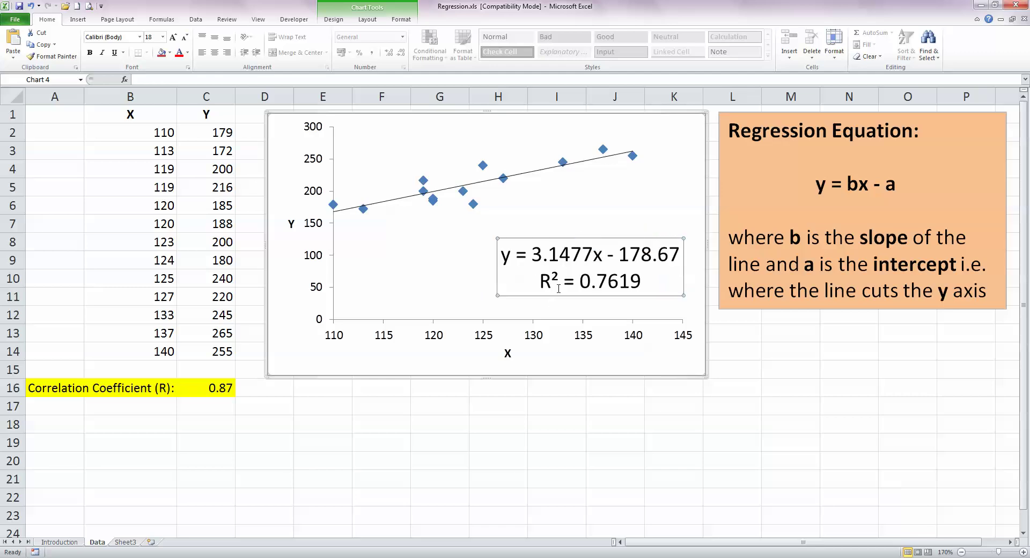
pyautogui.click(802, 373)
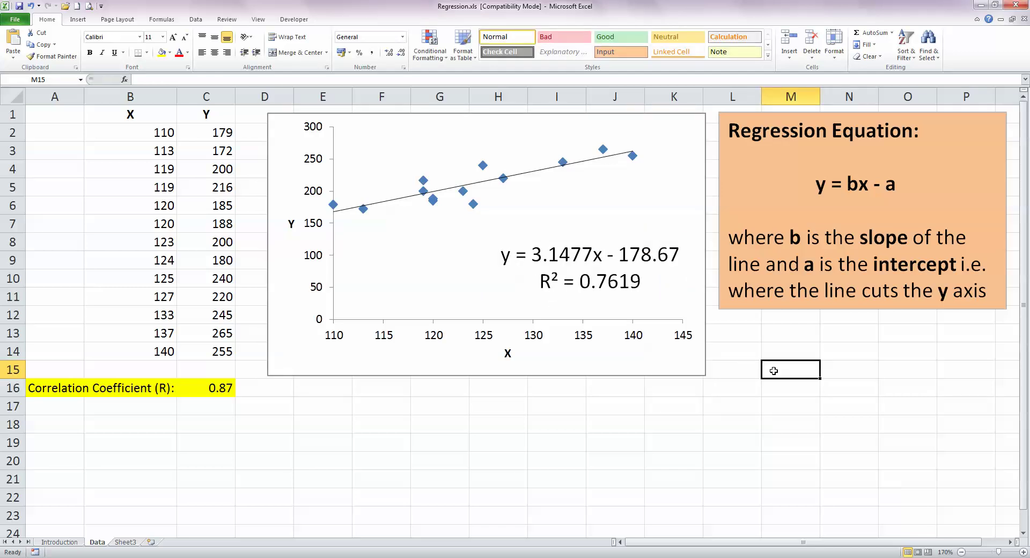